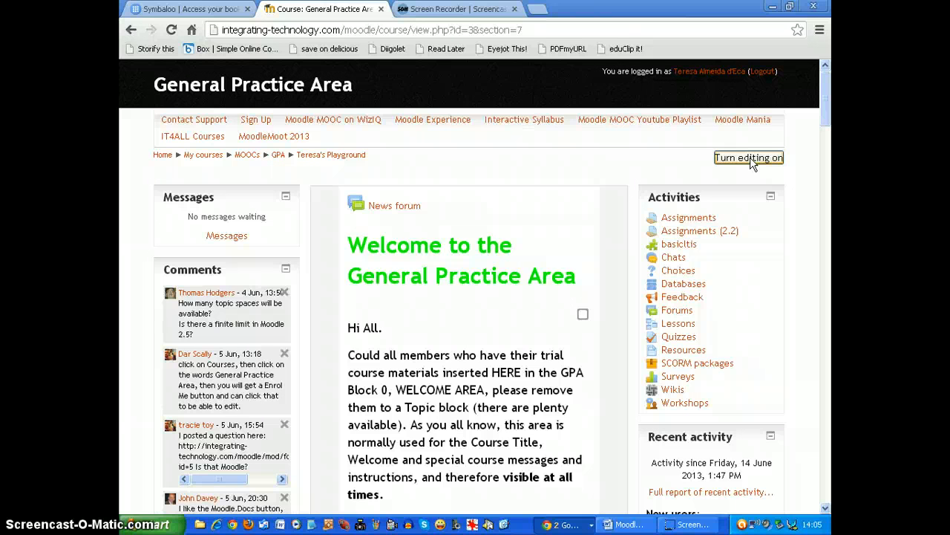
# - Turn on course editing and start adding a Book resource to the Playground topic
pyautogui.click(750, 161)
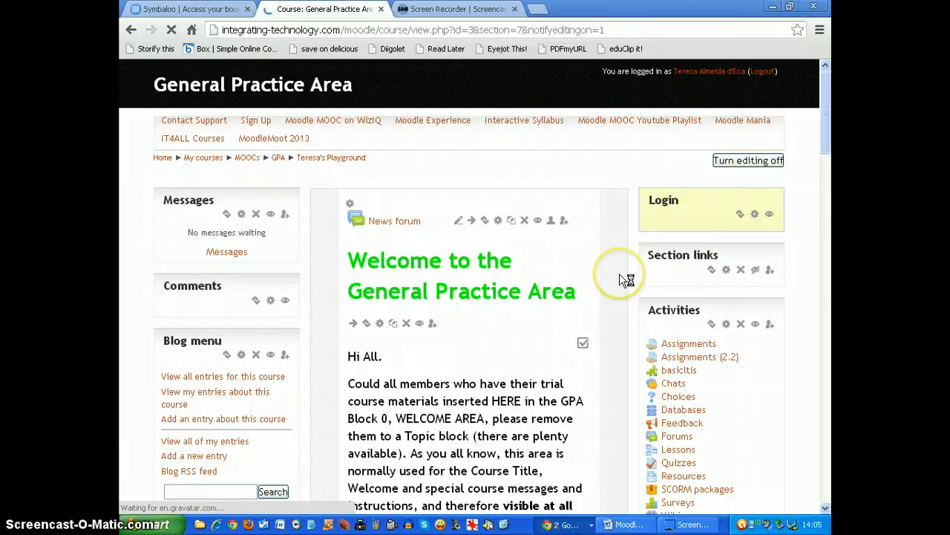
pyautogui.scroll(-3, 619, 273)
pyautogui.scroll(-3, 608, 285)
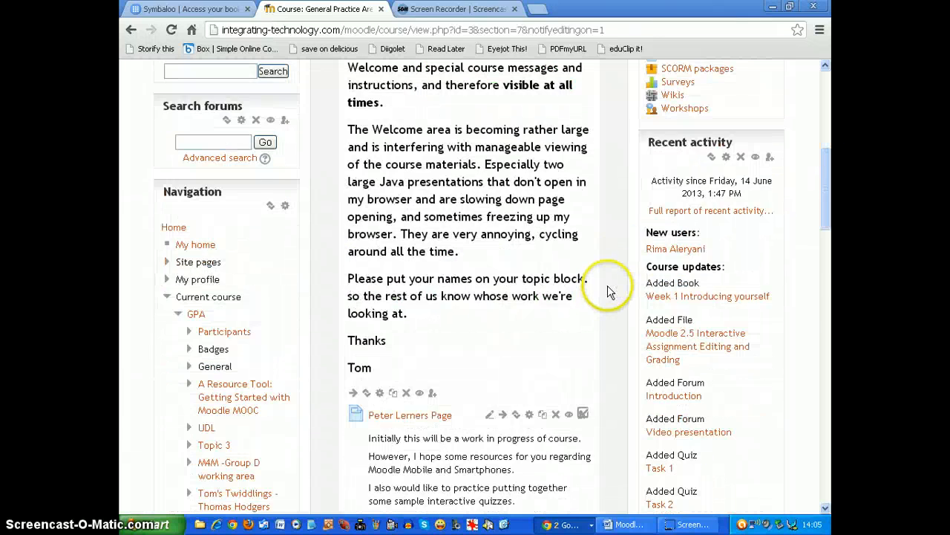
pyautogui.scroll(-3, 606, 285)
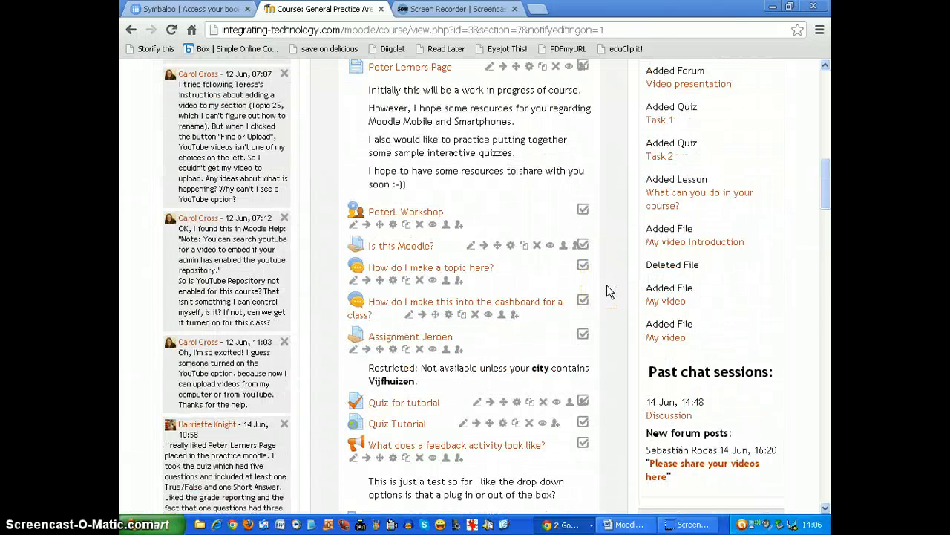
pyautogui.scroll(-6, 607, 285)
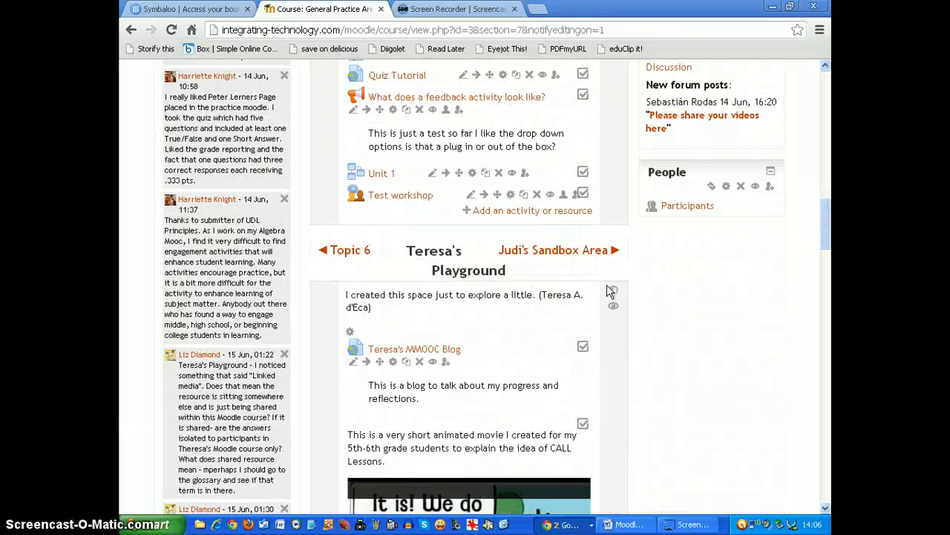
pyautogui.scroll(-1, 606, 285)
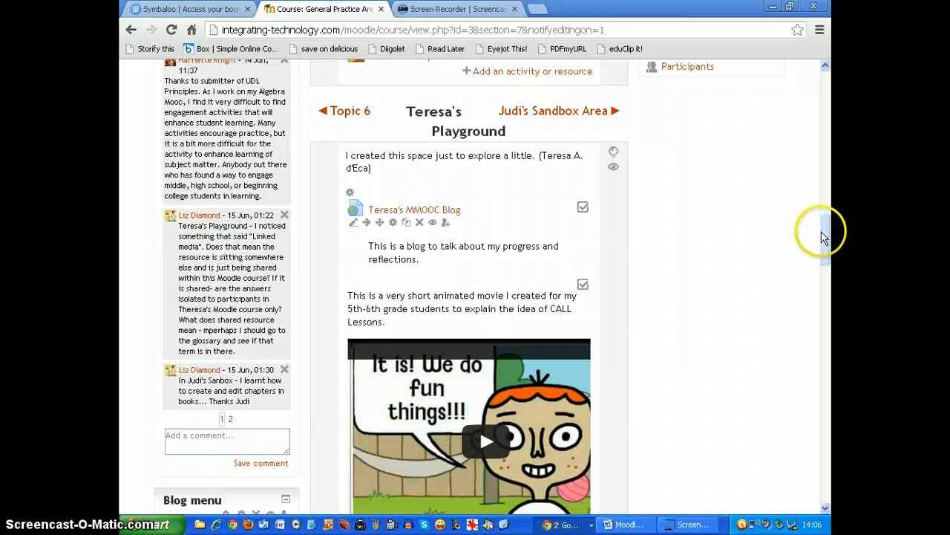
pyautogui.moveTo(829, 230); pyautogui.dragTo(829, 239)
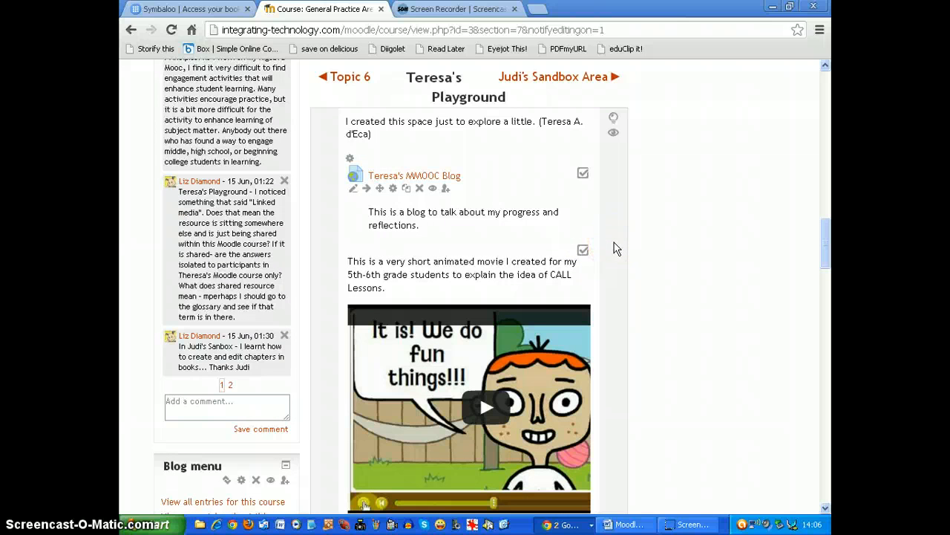
pyautogui.scroll(-2, 615, 248)
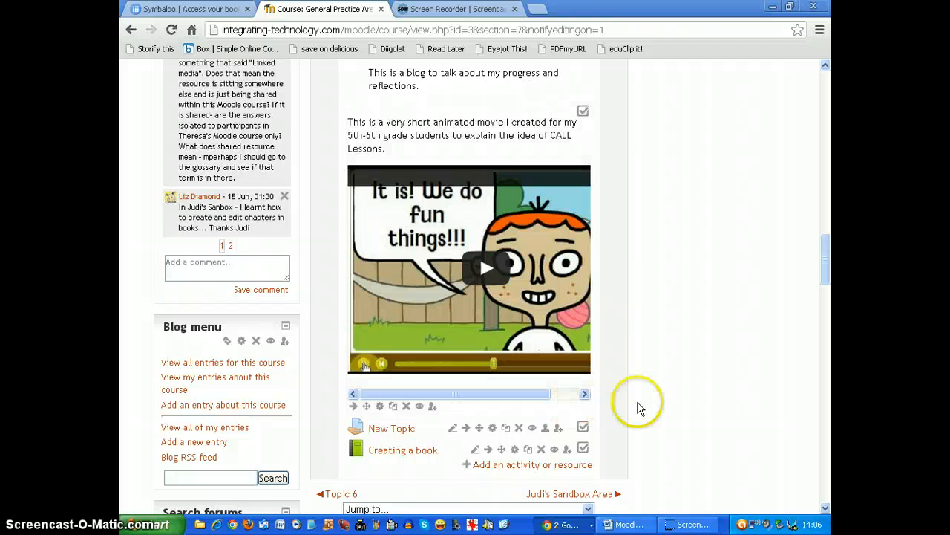
pyautogui.moveTo(824, 295)
pyautogui.mouseDown()
pyautogui.moveTo(827, 305)
pyautogui.moveTo(828, 286)
pyautogui.mouseUp()
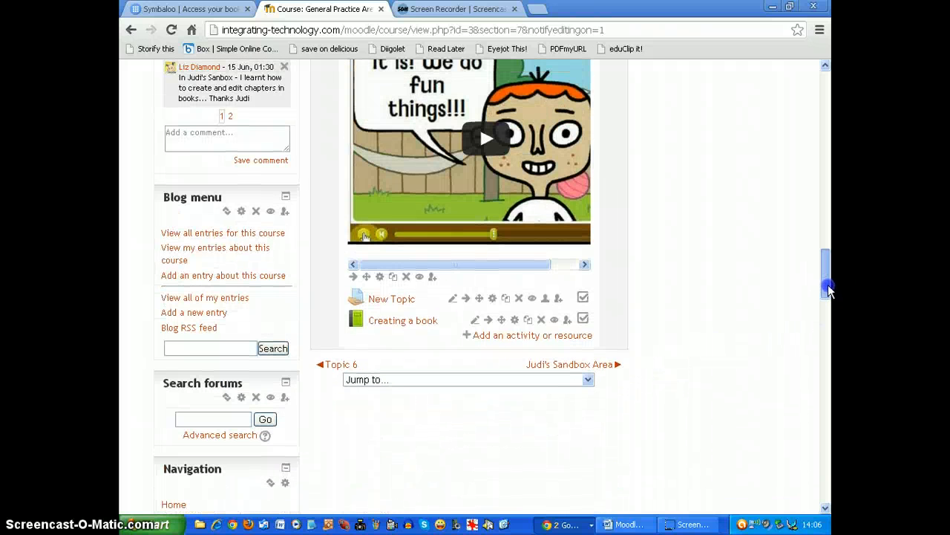
pyautogui.click(501, 339)
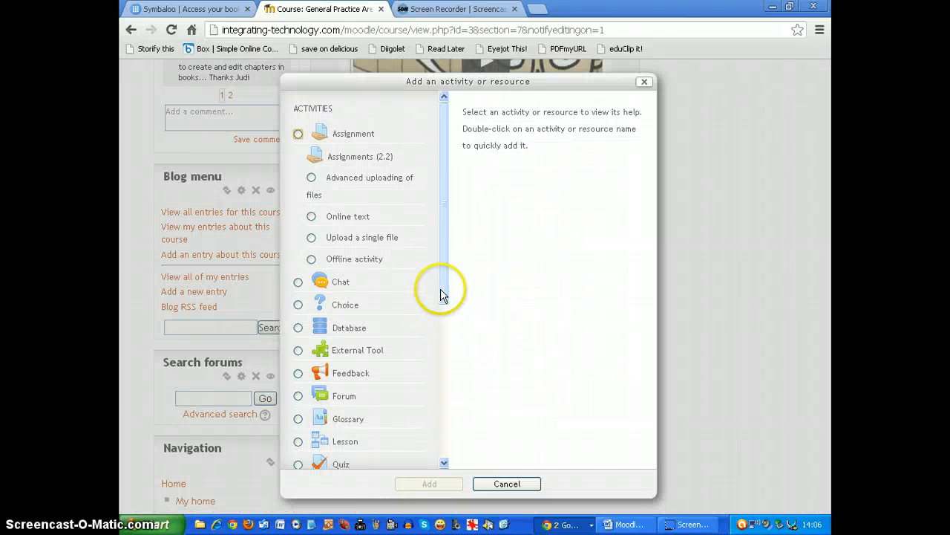
pyautogui.moveTo(442, 292); pyautogui.dragTo(441, 454)
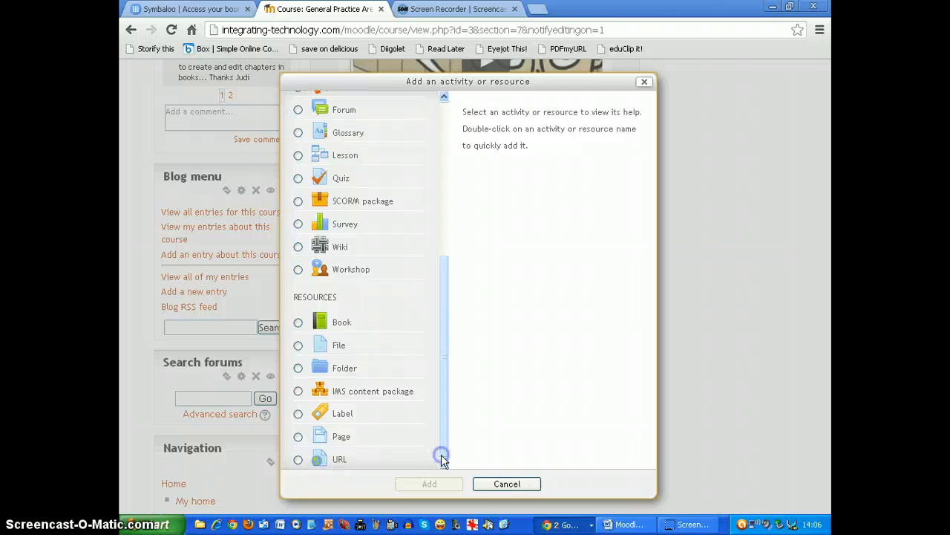
pyautogui.click(298, 323)
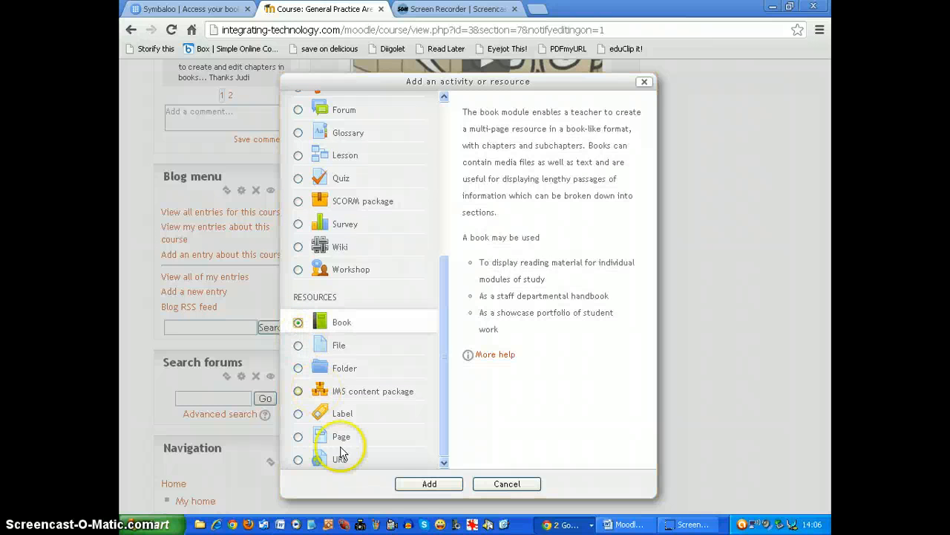
pyautogui.click(429, 484)
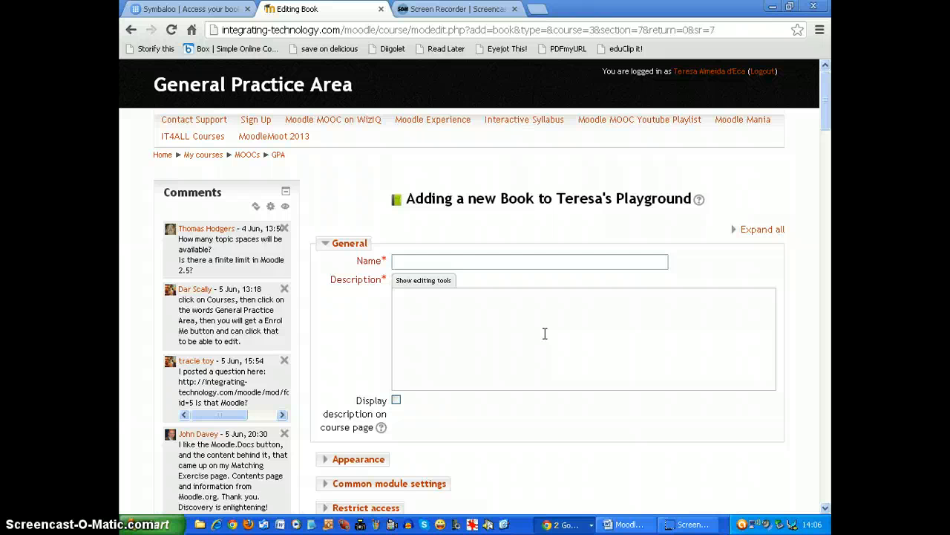
# - Save and display the book as "Practice book" with the description "This book is to show my group G colleagues how to create a simple book."
pyautogui.click(408, 261)
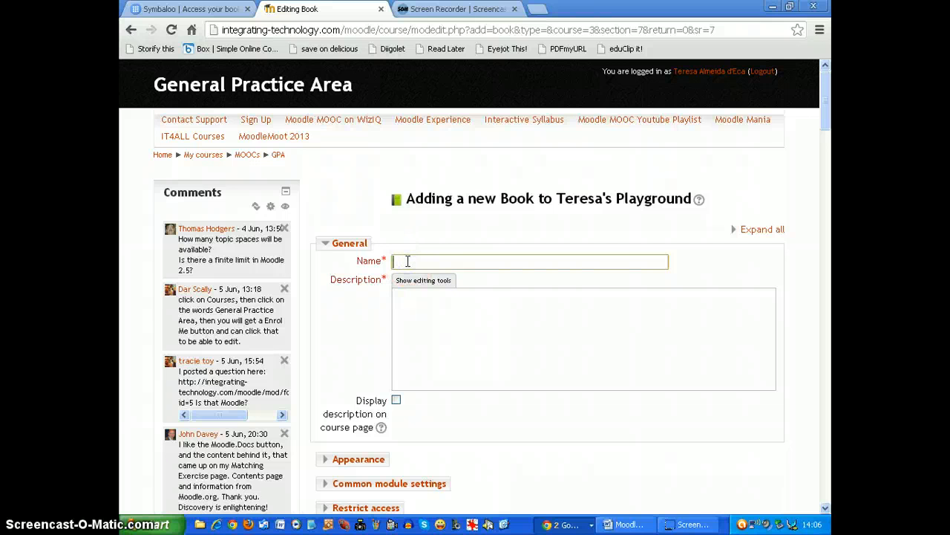
pyautogui.write('Practice book')
pyautogui.click(405, 297)
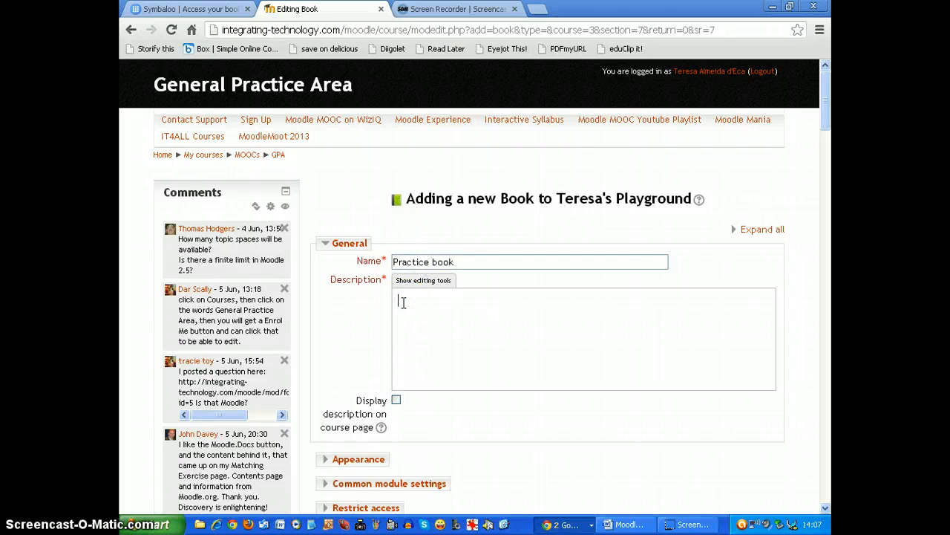
pyautogui.write('This ')
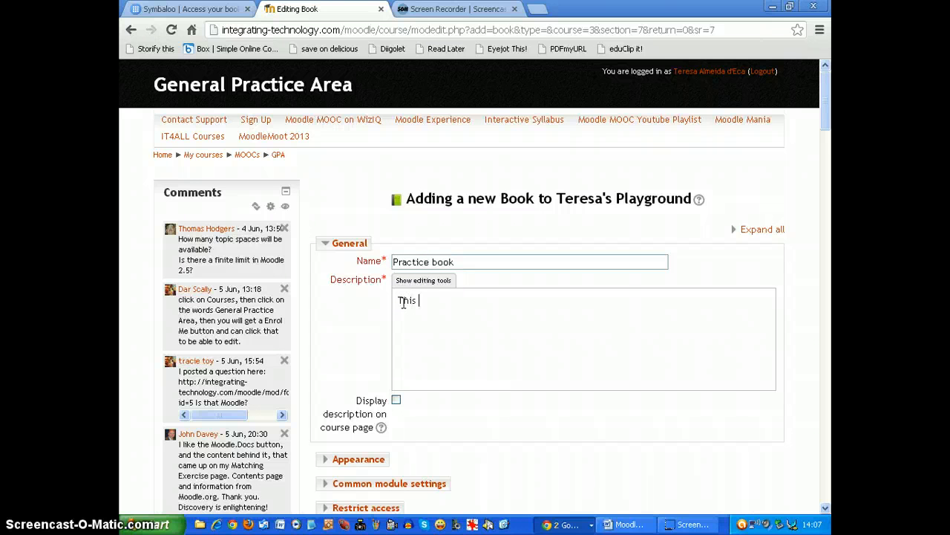
pyautogui.write('book is to show my grou')
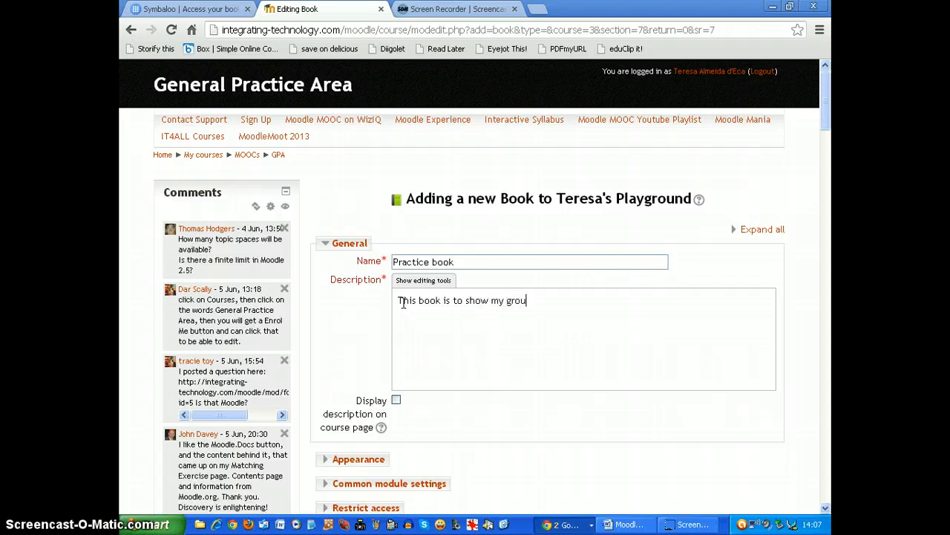
pyautogui.write('p G colleagues how to cre')
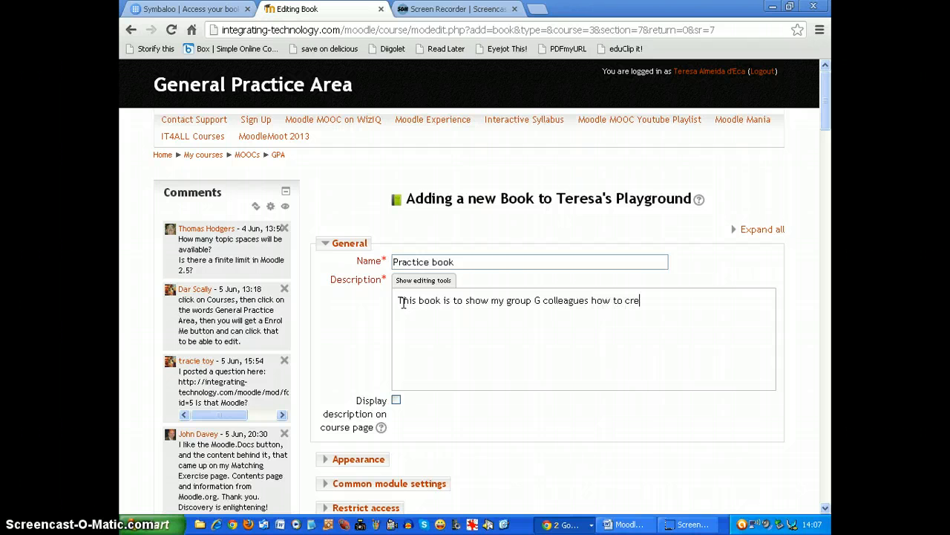
pyautogui.write('ate a simple book.')
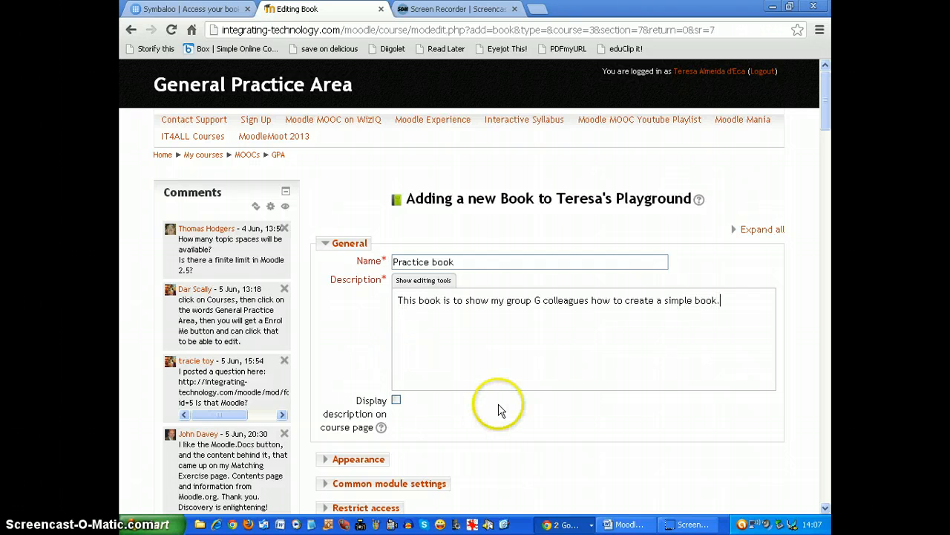
pyautogui.scroll(-2, 496, 405)
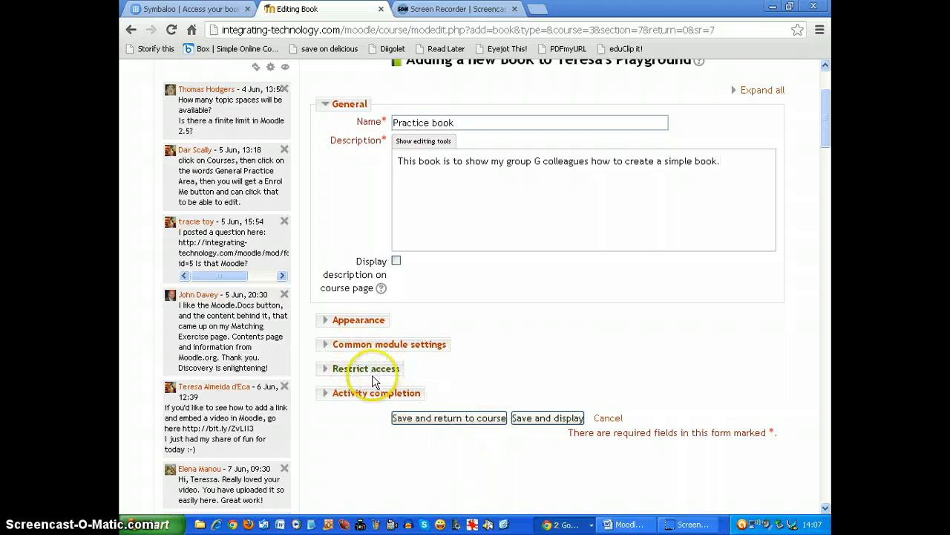
pyautogui.click(544, 420)
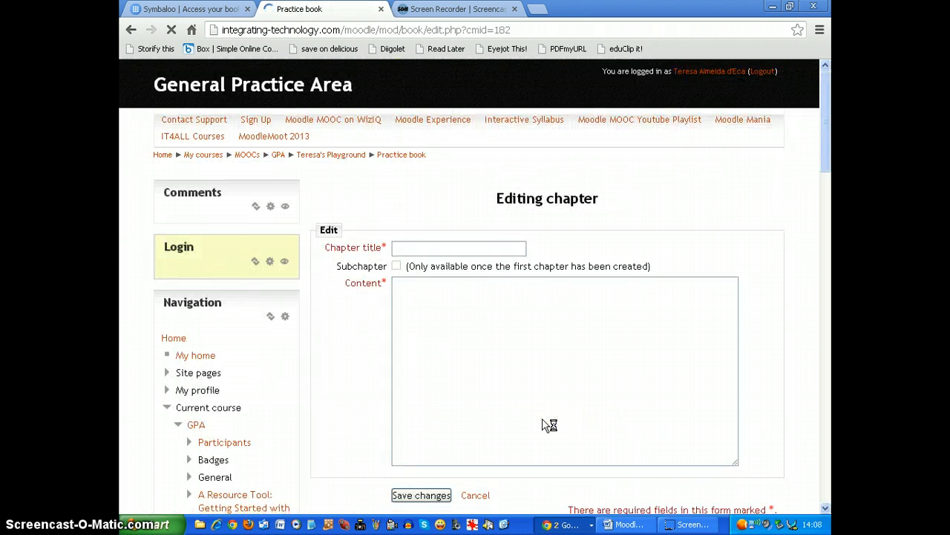
# - Title the first chapter "First steps" and enter the content "This is a chapter for the basic steps of creating a new book."
pyautogui.click(410, 248)
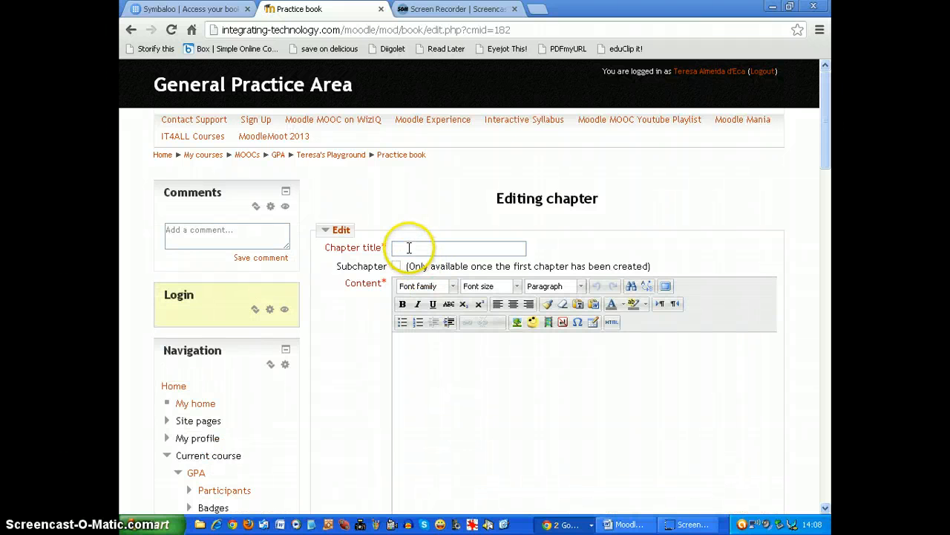
pyautogui.click(409, 248)
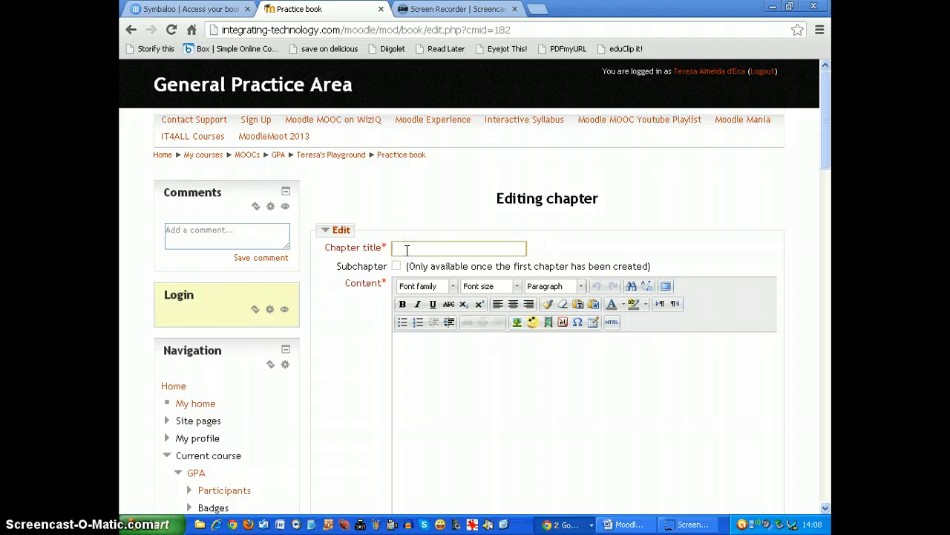
pyautogui.write('First steps')
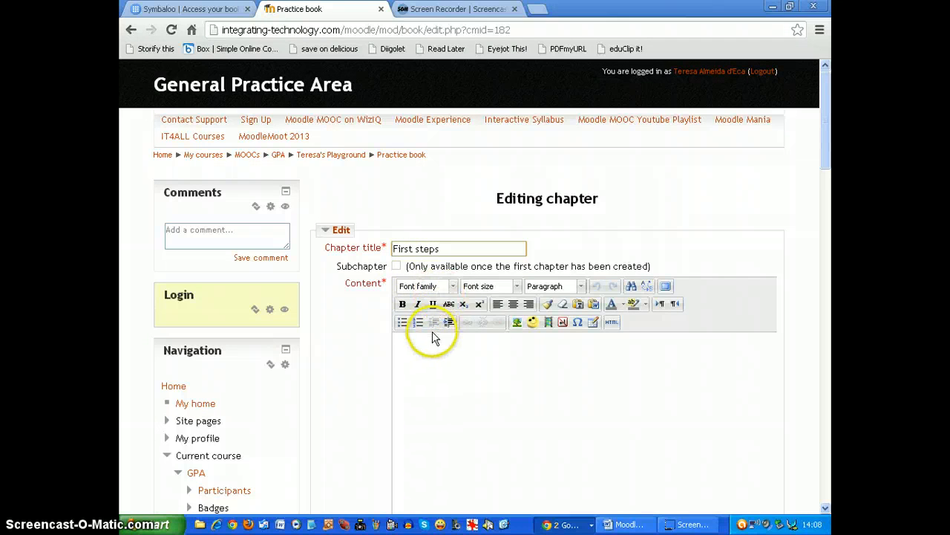
pyautogui.click(414, 346)
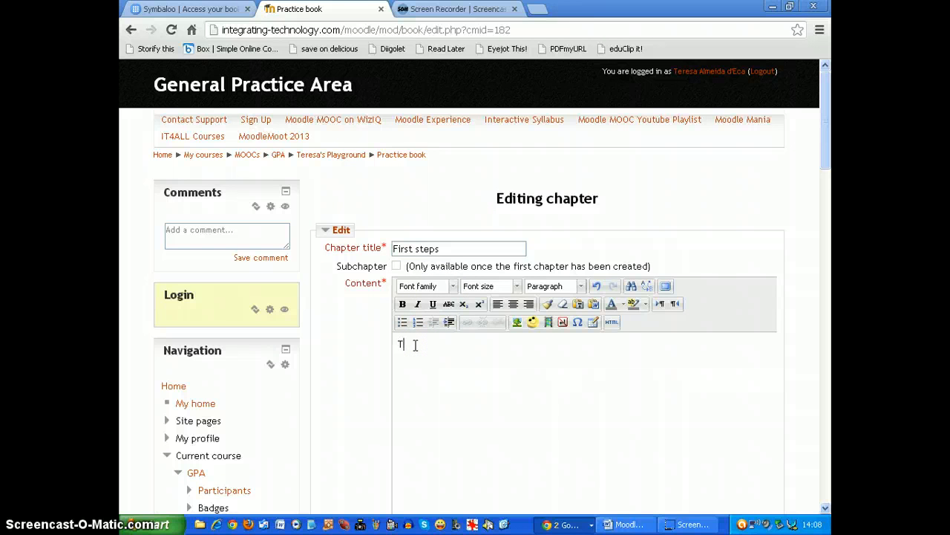
pyautogui.write('This is a chapter for the basic steps')
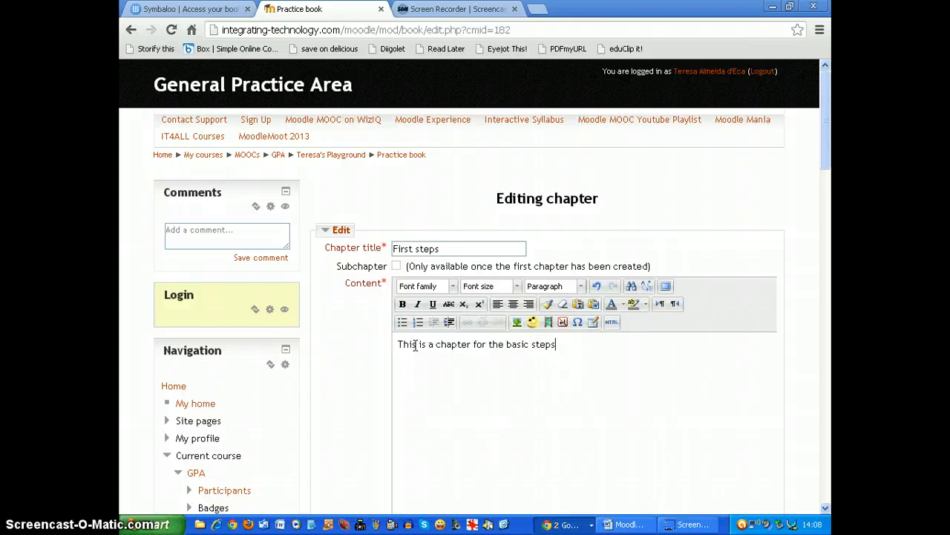
pyautogui.write(' of creating a new book.')
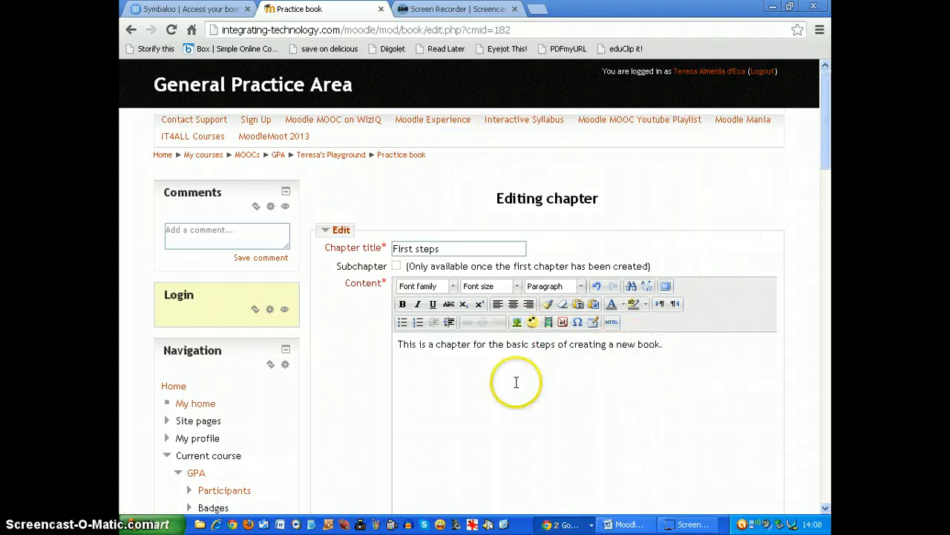
# - Make the words "basic steps" bold in the chapter content and save the chapter
pyautogui.click(506, 346)
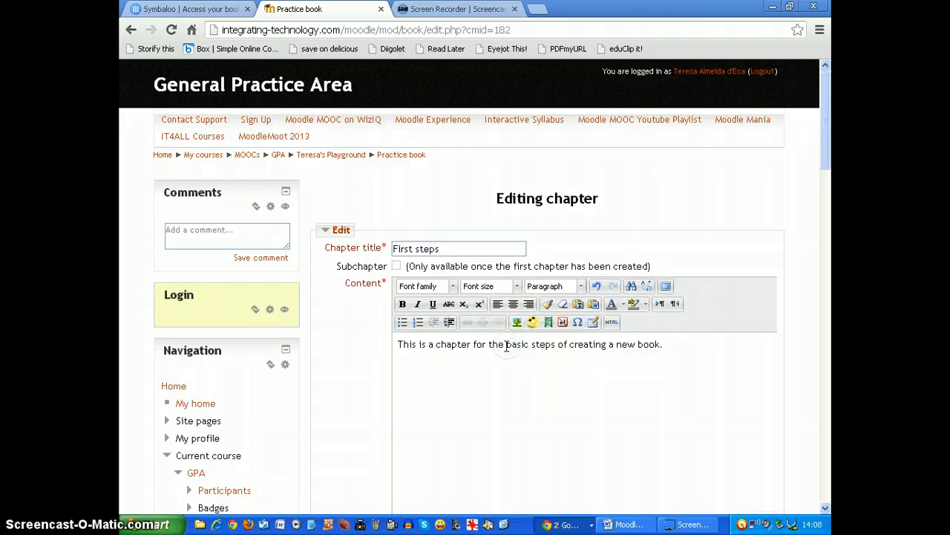
pyautogui.hotkey('shift', 'Right')
pyautogui.hotkey('shift', 'Right')
pyautogui.hotkey('shift', 'Right')
pyautogui.hotkey('shift', 'Right')
pyautogui.hotkey('shift', 'Right')
pyautogui.hotkey('shift', 'Right')
pyautogui.hotkey('shift', 'Right')
pyautogui.hotkey('shift', 'Right')
pyautogui.hotkey('shift', 'Right')
pyautogui.hotkey('shift', 'Right')
pyautogui.hotkey('shift', 'Right')
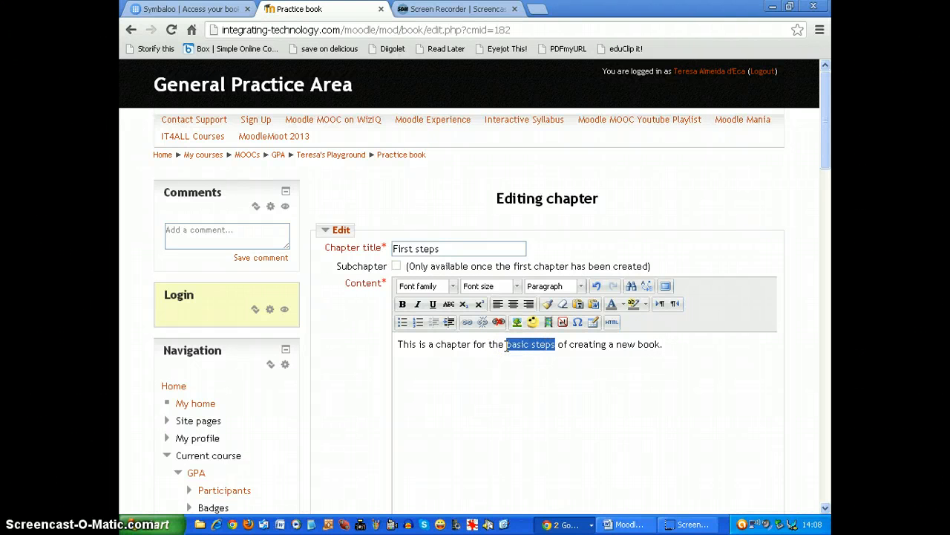
pyautogui.click(402, 304)
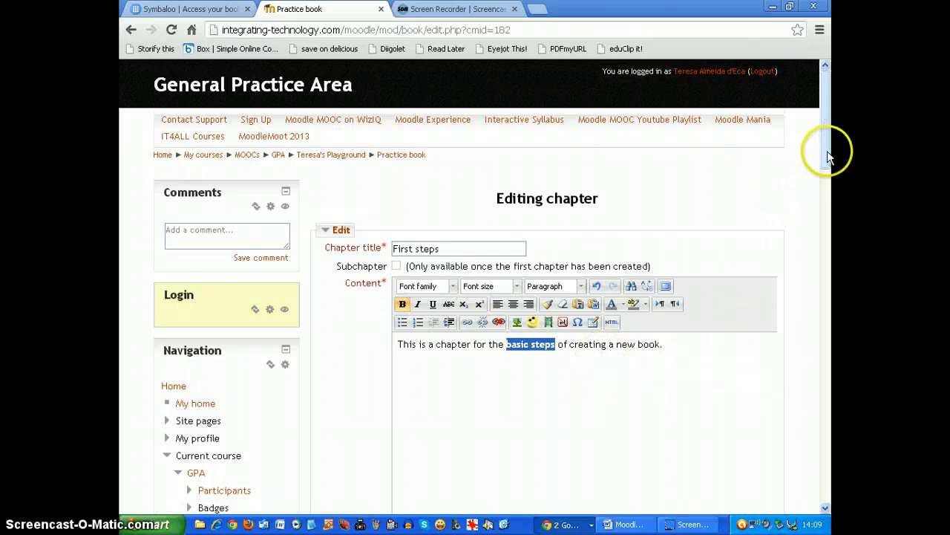
pyautogui.moveTo(827, 153); pyautogui.dragTo(829, 202)
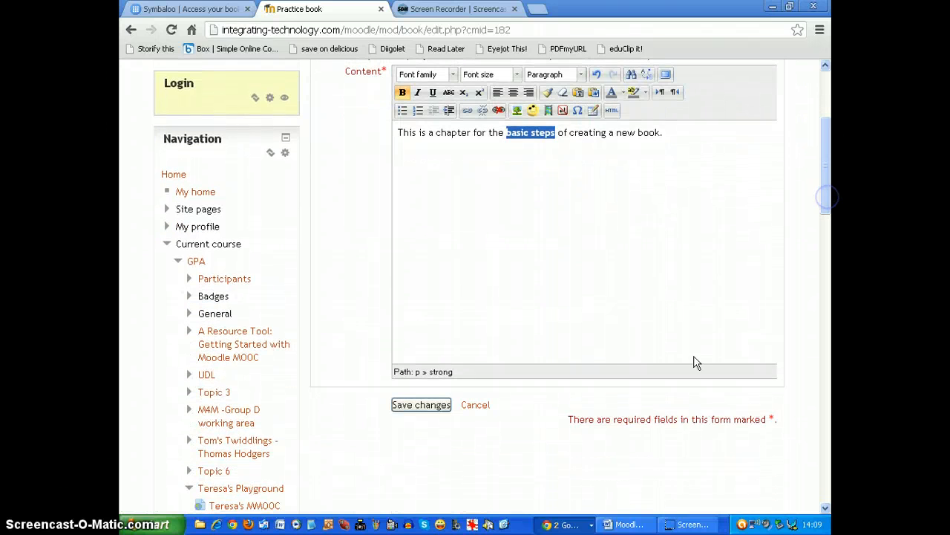
pyautogui.click(421, 410)
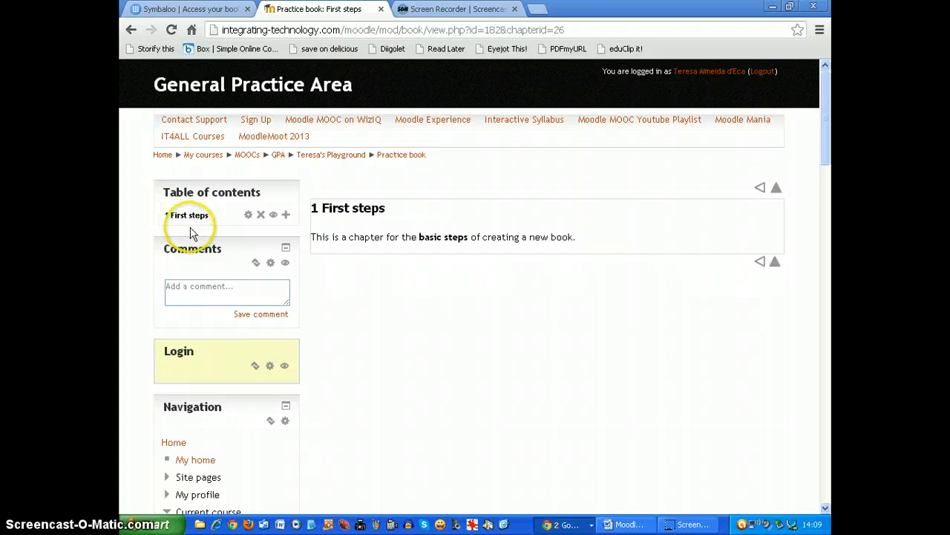
# - Add a new chapter after "First steps" and title it "Next steps"
pyautogui.click(286, 216)
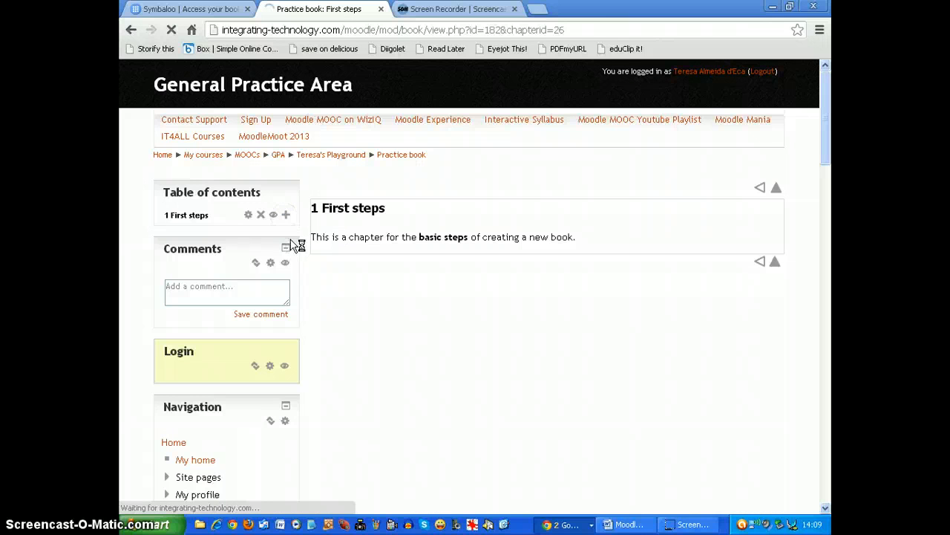
pyautogui.click(395, 248)
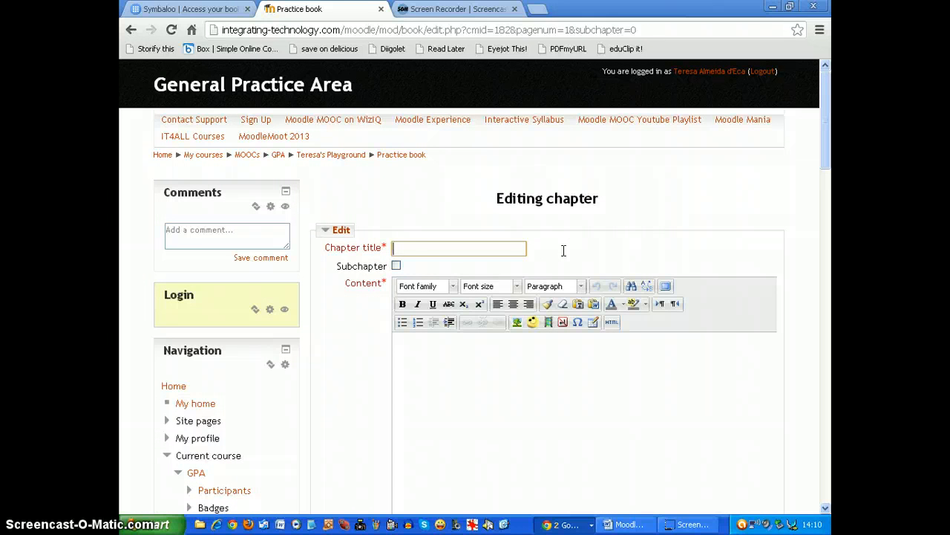
pyautogui.write('Next steps')
# - Enter the chapter content "This chapter is for other steps we need to consider when creating a book." and save the chapter
pyautogui.click(436, 360)
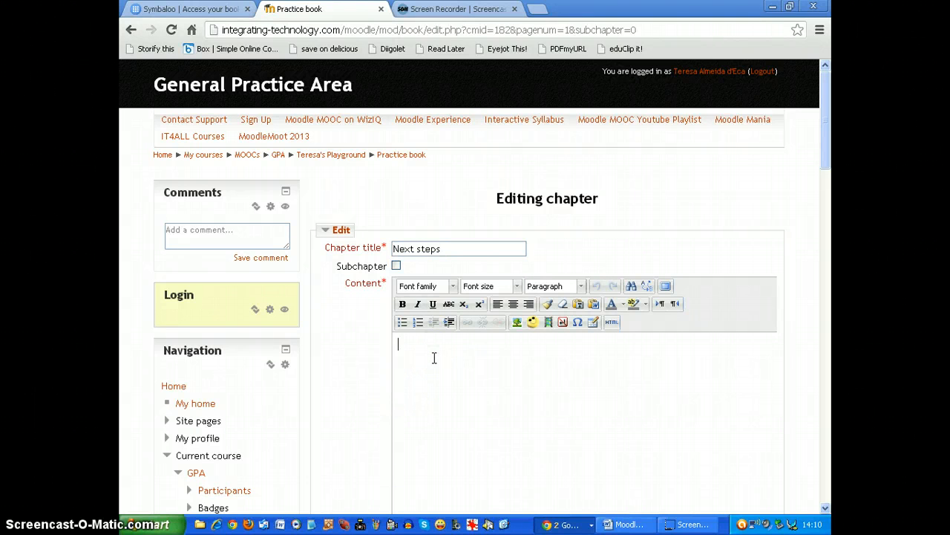
pyautogui.write('Let')
pyautogui.press('BackSpace')
pyautogui.press('BackSpace')
pyautogui.write('This chapter is for other steps we need to')
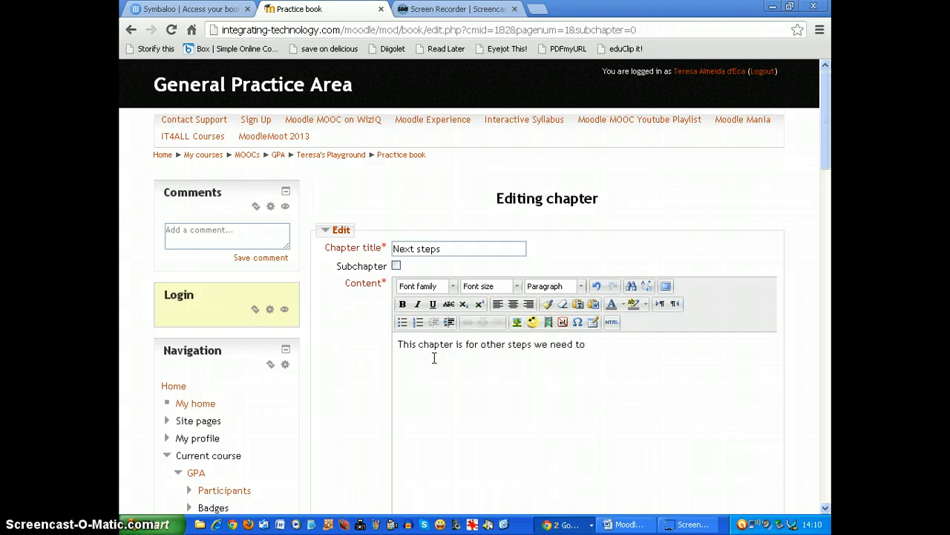
pyautogui.write(' consider when creating a book.')
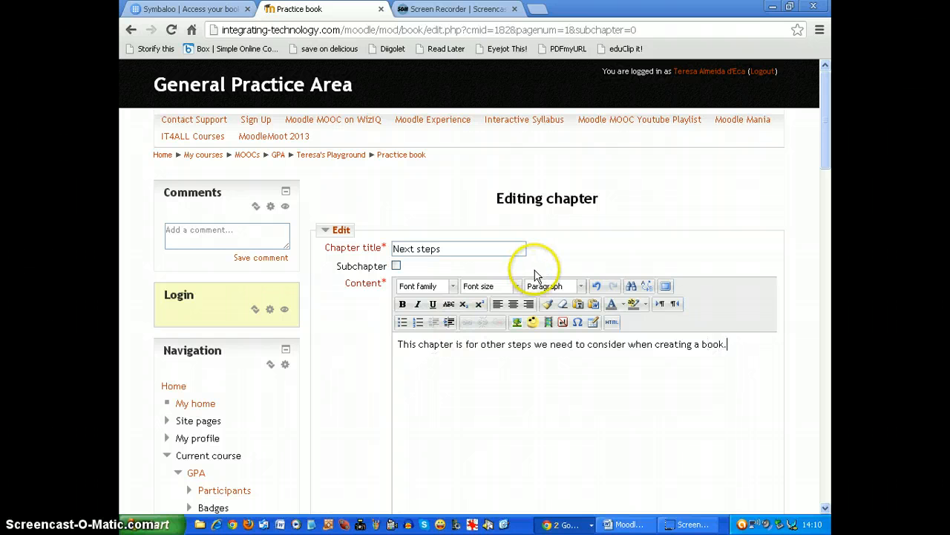
pyautogui.scroll(-2, 513, 356)
pyautogui.click(421, 476)
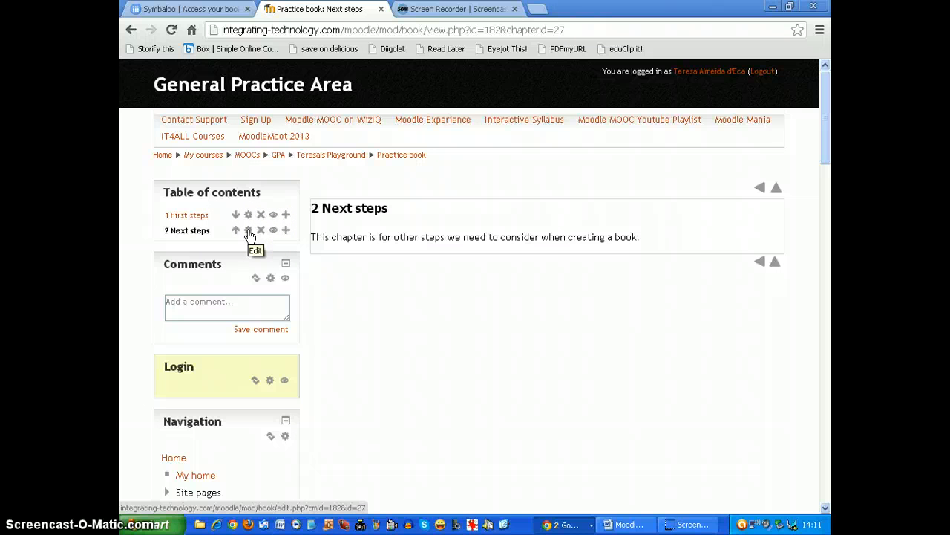
# - Edit the "First steps" chapter and add a second paragraph reading "Hope my instructions are clear throughout."
pyautogui.click(249, 216)
pyautogui.click(249, 216)
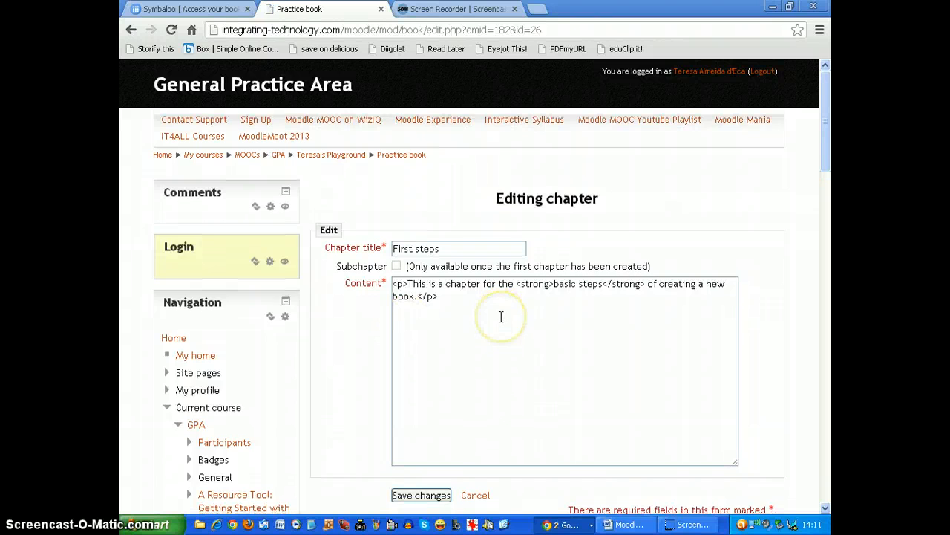
pyautogui.scroll(-1, 501, 317)
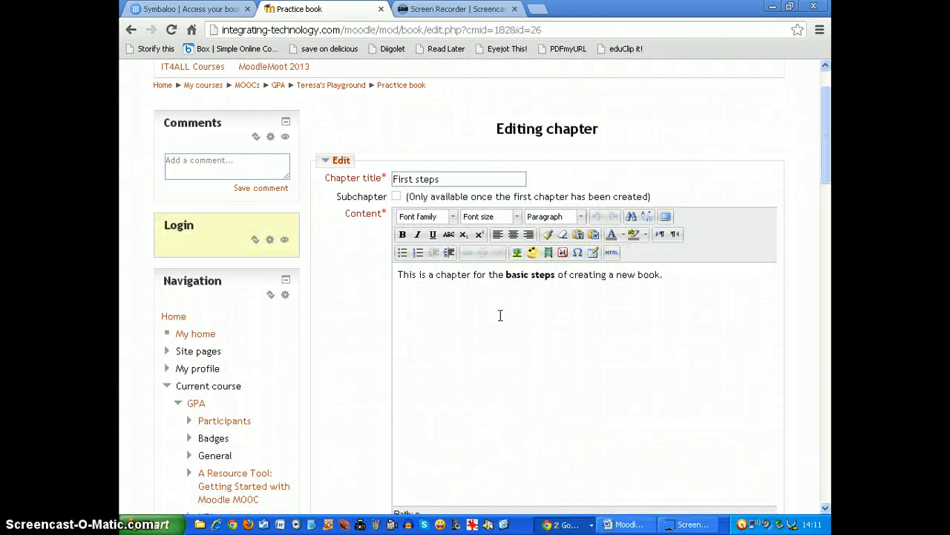
pyautogui.click(555, 335)
pyautogui.click(668, 276)
pyautogui.write('Hope yo')
pyautogui.press('BackSpace')
pyautogui.press('BackSpace')
pyautogui.press('BackSpace')
pyautogui.write('my instructi')
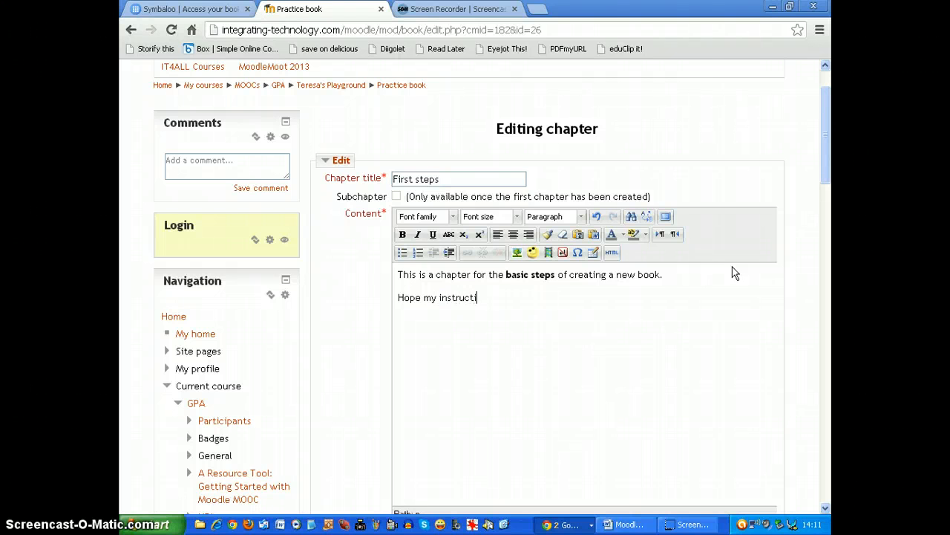
pyautogui.write('ons are clear throughout.')
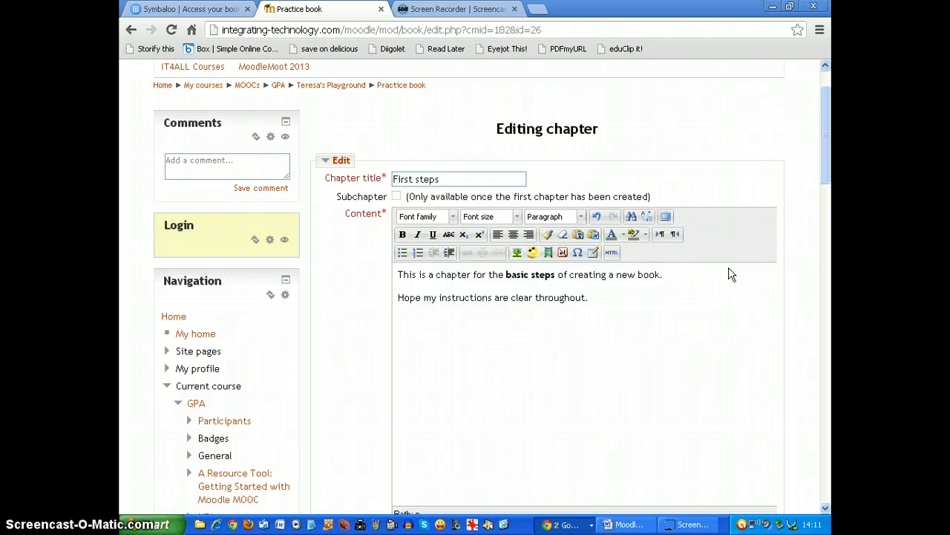
pyautogui.click(717, 272)
# - Save the changes to the "First steps" chapter and go forward to the "Next steps" chapter
pyautogui.scroll(-2, 717, 272)
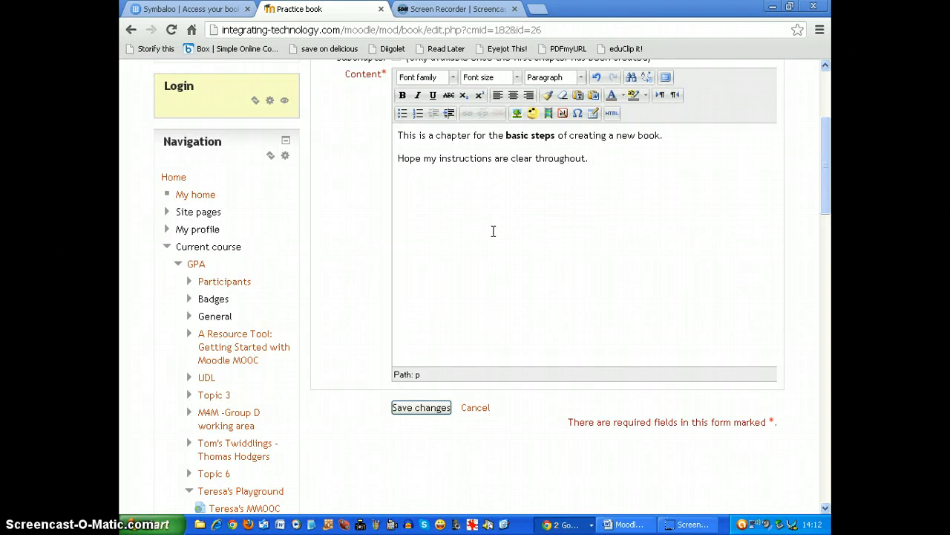
pyautogui.click(421, 408)
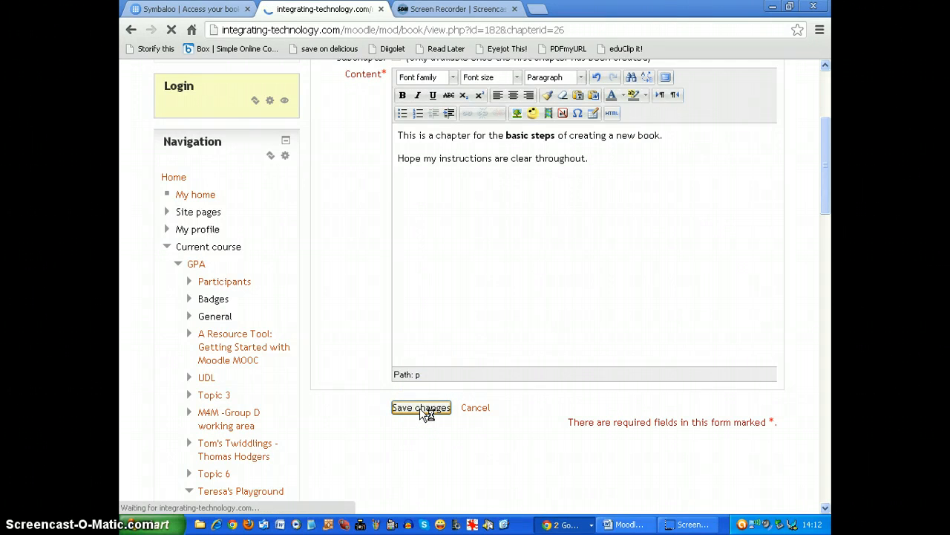
pyautogui.click(551, 301)
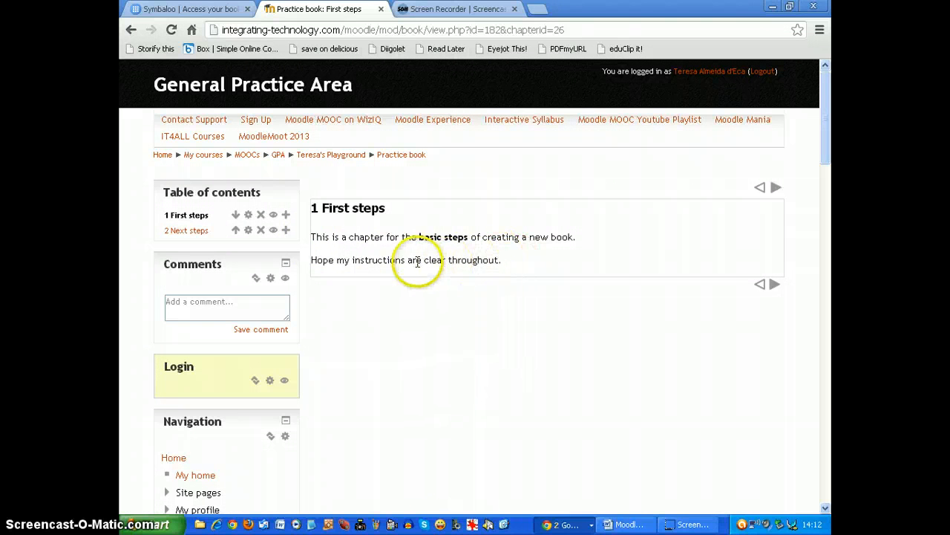
pyautogui.click(773, 284)
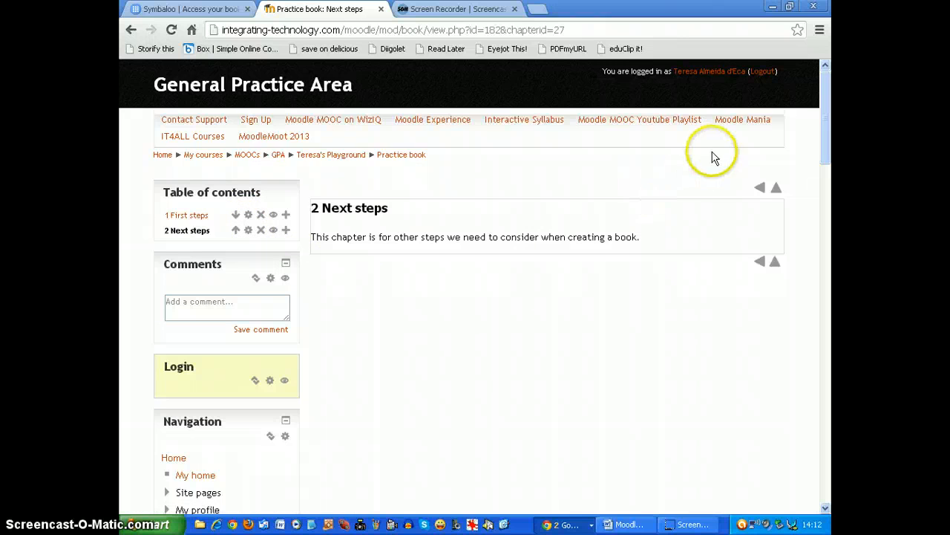
pyautogui.moveTo(823, 153)
pyautogui.mouseDown()
pyautogui.moveTo(825, 234)
pyautogui.moveTo(825, 144)
pyautogui.mouseUp()
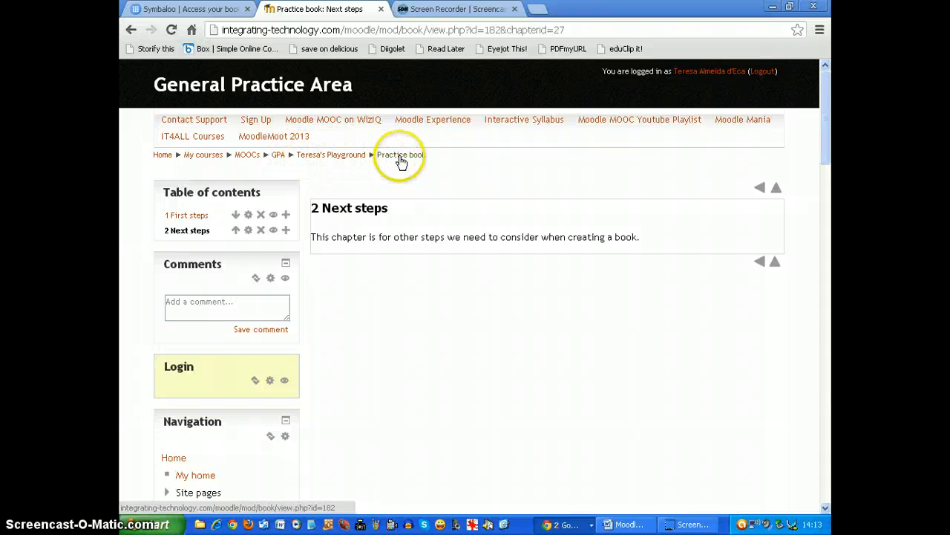
# - Return to the Playground topic and find the "Practice book" among its resources
pyautogui.click(334, 158)
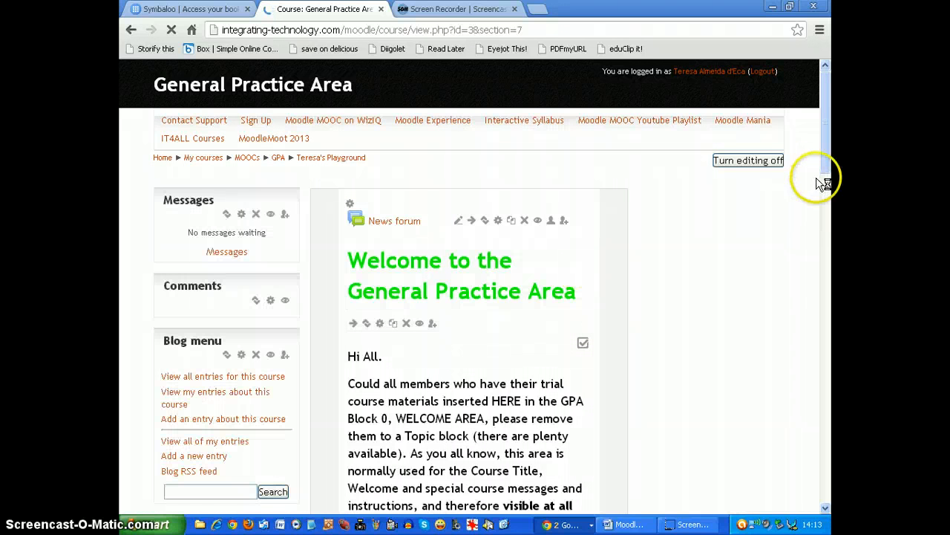
pyautogui.scroll(-4, 638, 244)
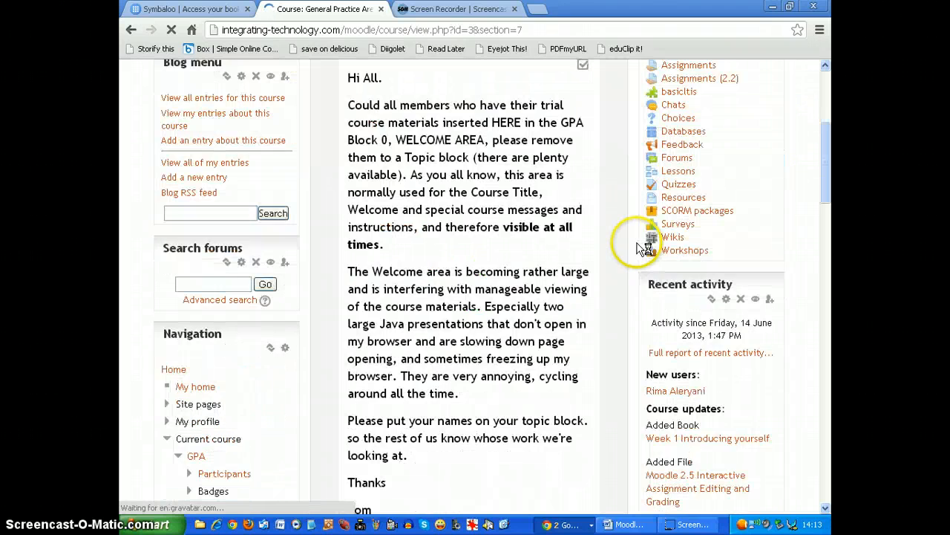
pyautogui.scroll(-10, 600, 245)
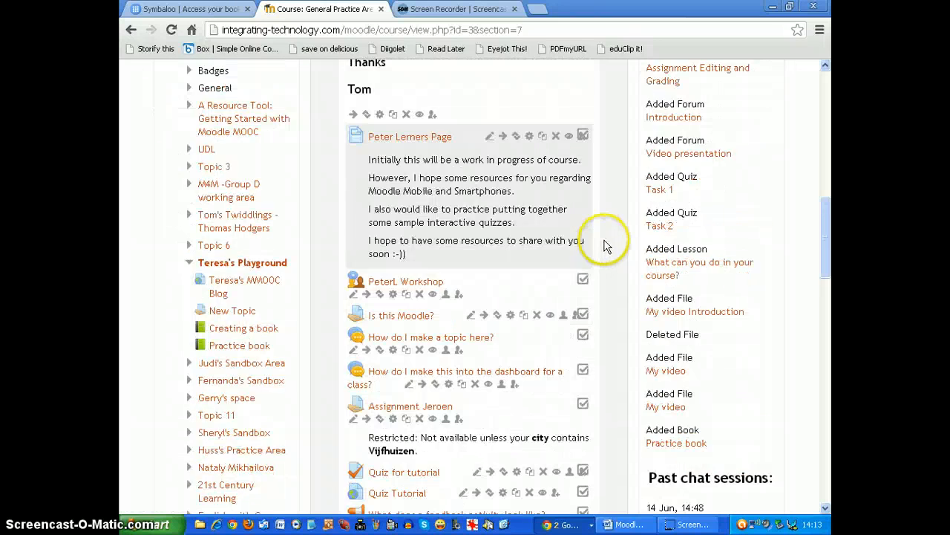
pyautogui.scroll(-6, 606, 245)
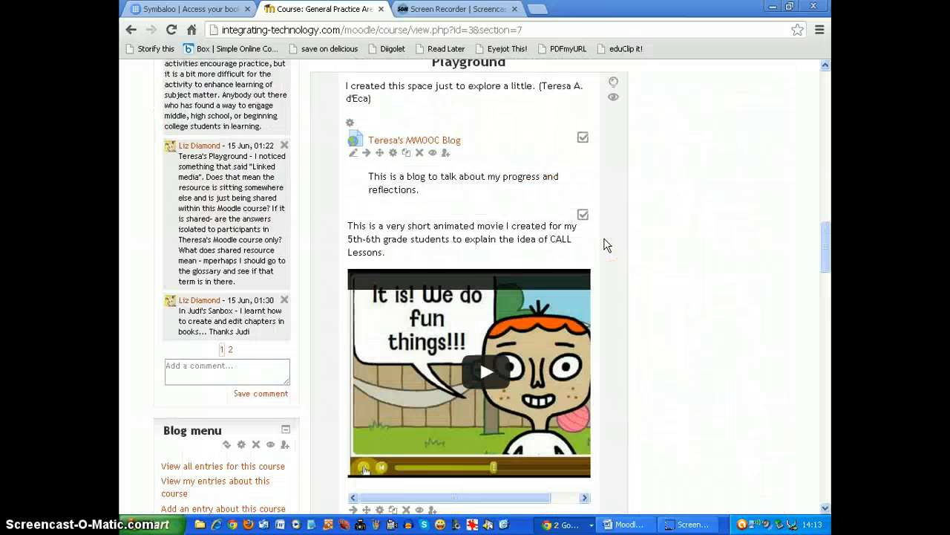
pyautogui.scroll(-4, 605, 245)
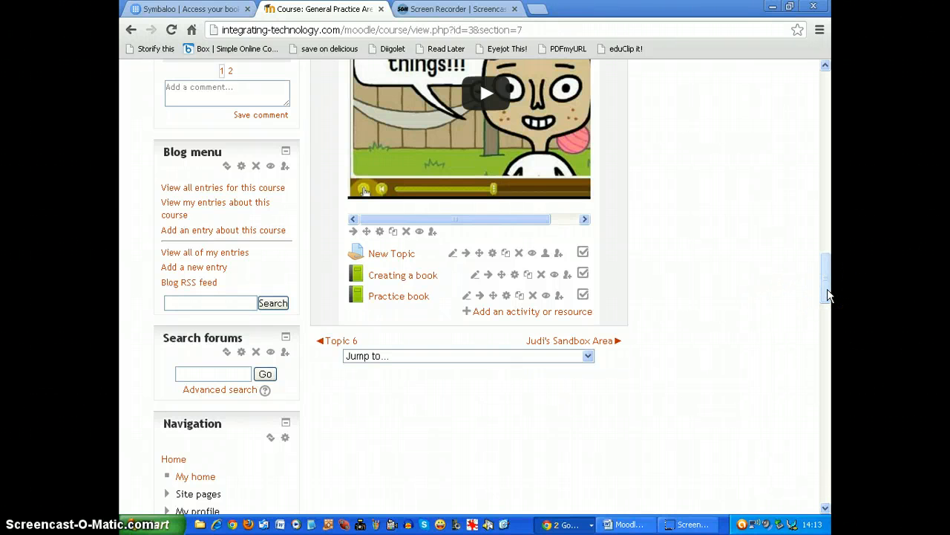
# - Turn off editing for the course page
pyautogui.moveTo(829, 295); pyautogui.dragTo(826, 85)
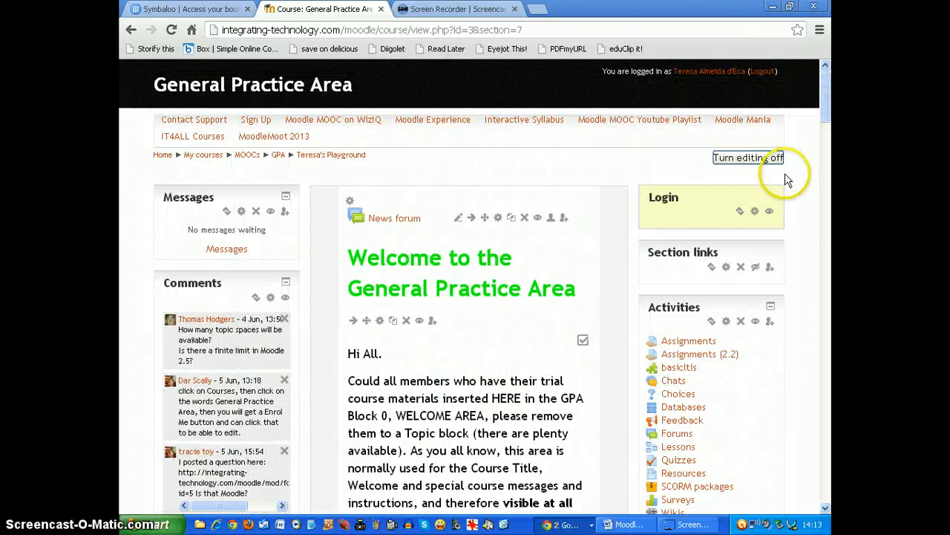
pyautogui.click(739, 162)
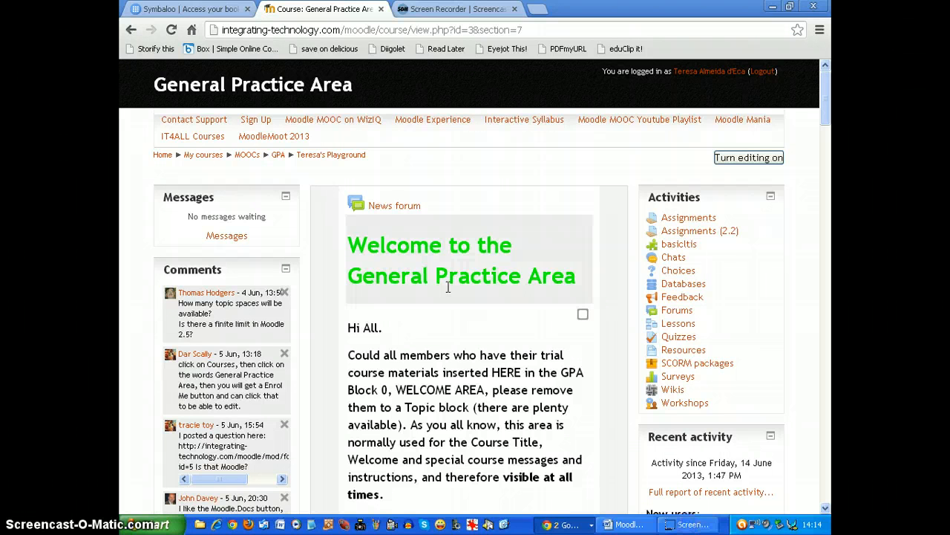
pyautogui.click(687, 525)
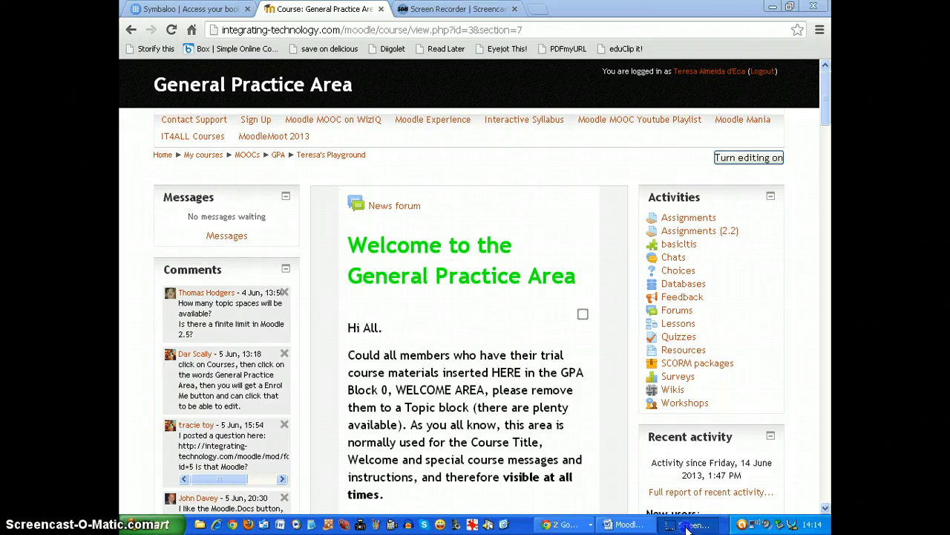